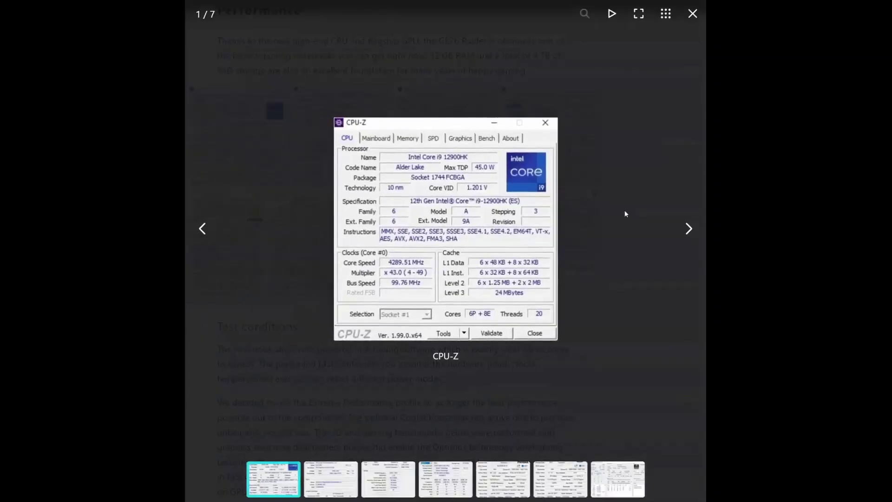
# Page through the mainboard, memory, SPD, GPU-Z and HWiNFO screenshots, wrap to CPU-Z, then close the gallery.
pyautogui.click(689, 230)
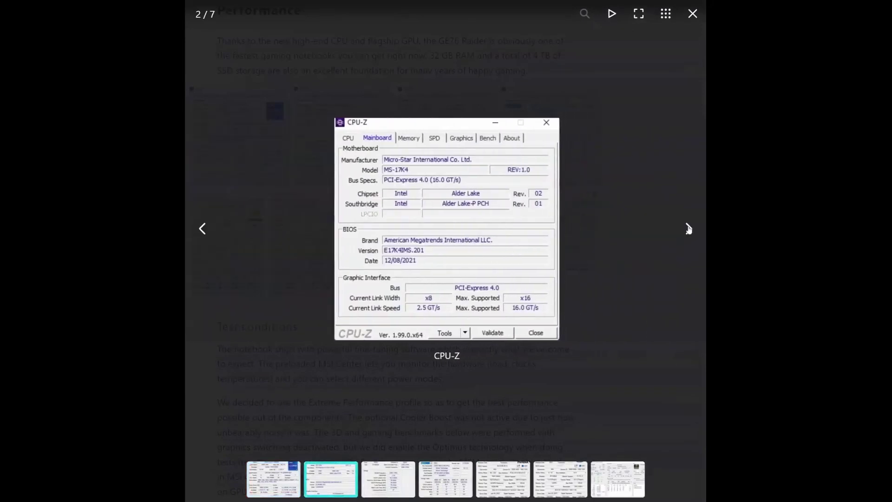
pyautogui.click(690, 229)
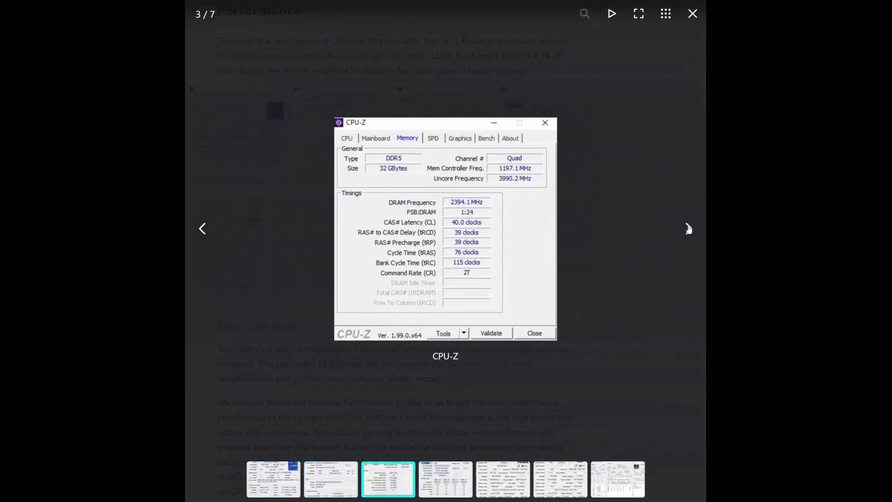
pyautogui.click(689, 229)
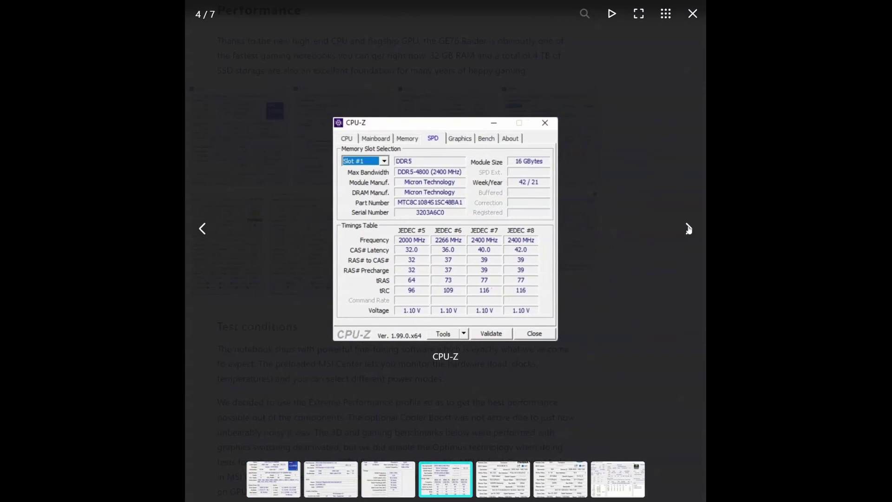
pyautogui.click(688, 229)
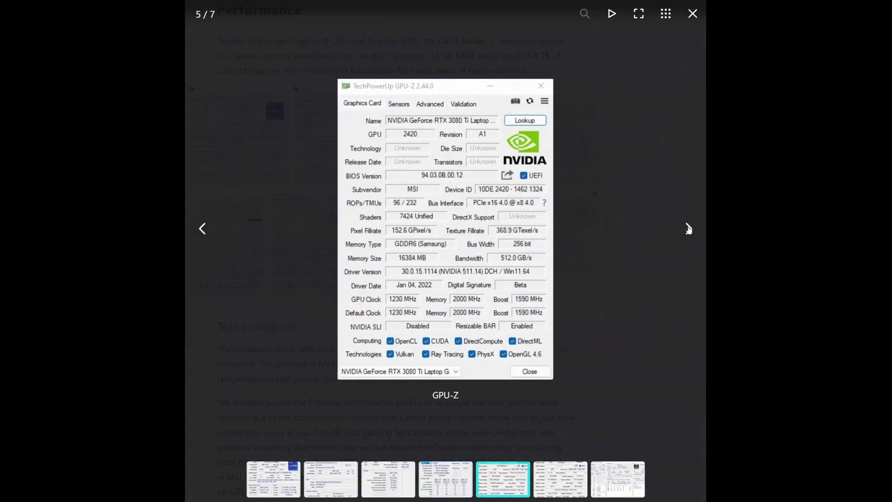
pyautogui.click(689, 228)
pyautogui.click(688, 229)
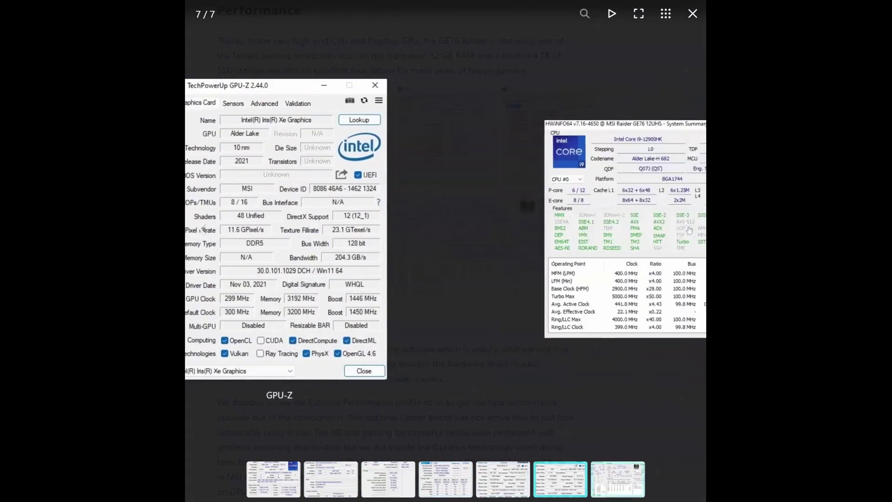
pyautogui.click(688, 229)
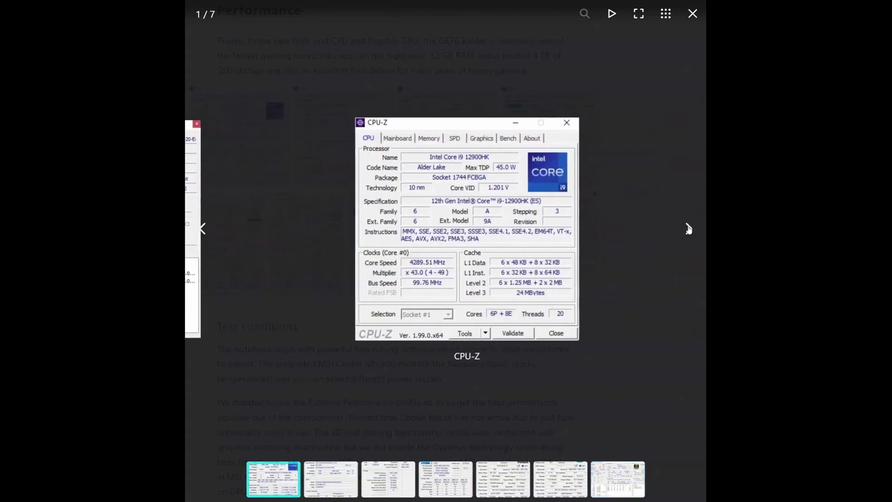
pyautogui.click(665, 246)
pyautogui.scroll(-3, 626, 249)
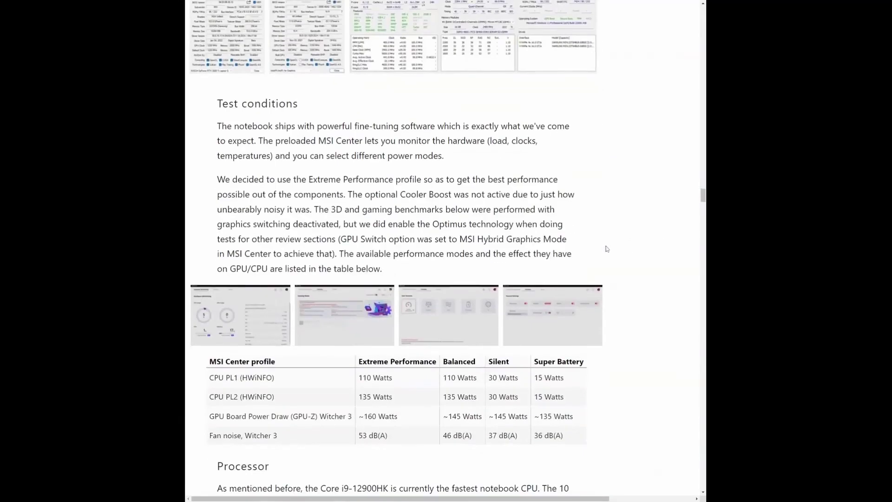
pyautogui.scroll(-2, 607, 248)
# Cycle the MSI Center screenshots: Gaming Mode, User Scenario, General Settings, Hardware Monitoring, then close the gallery.
pyautogui.click(241, 234)
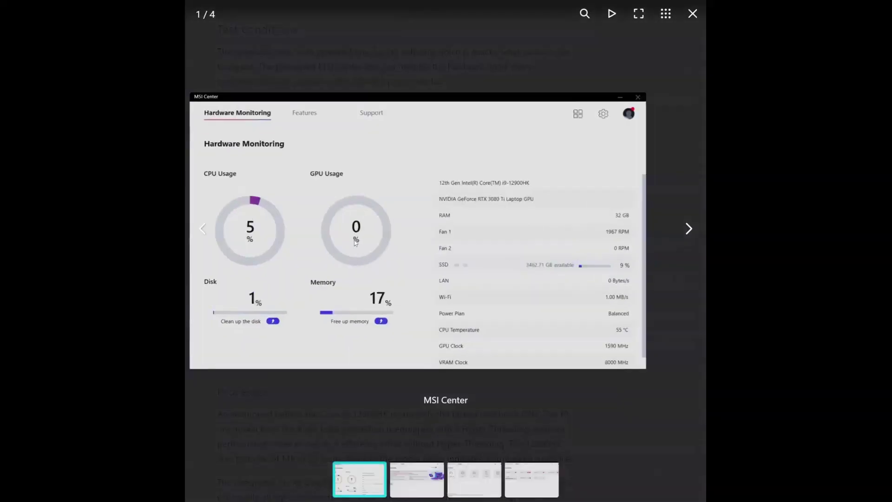
pyautogui.click(687, 232)
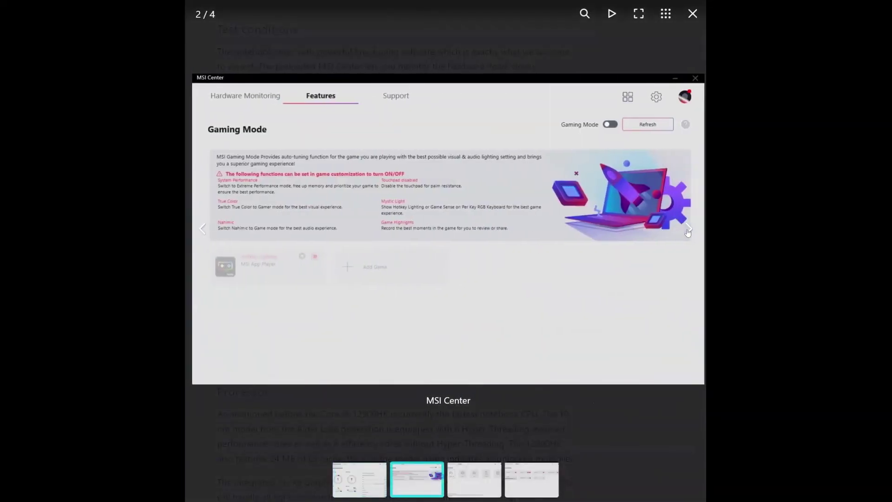
pyautogui.click(688, 230)
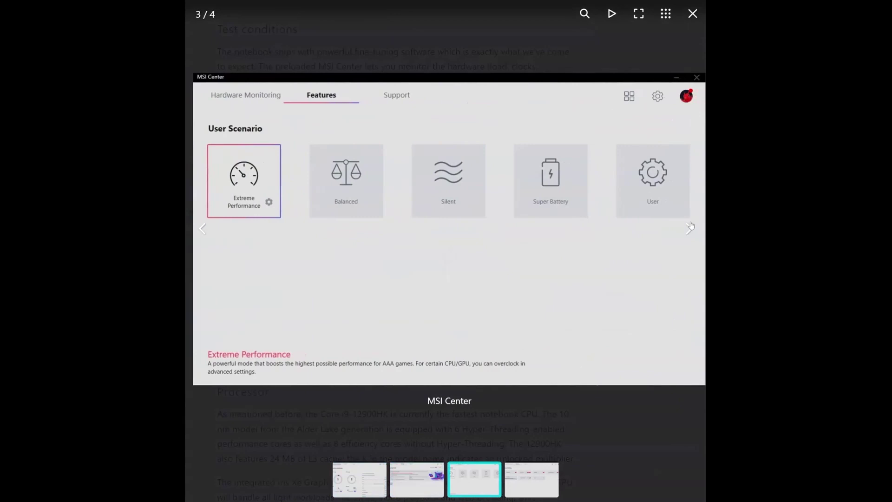
pyautogui.click(691, 230)
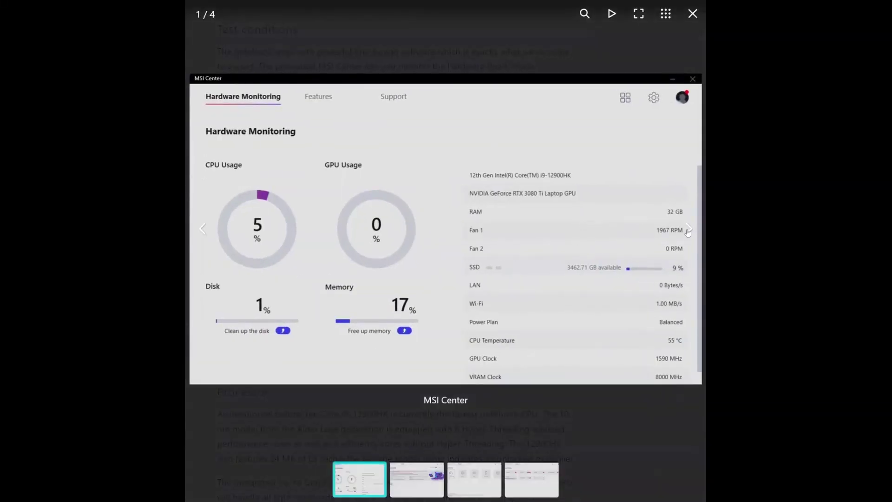
pyautogui.click(688, 233)
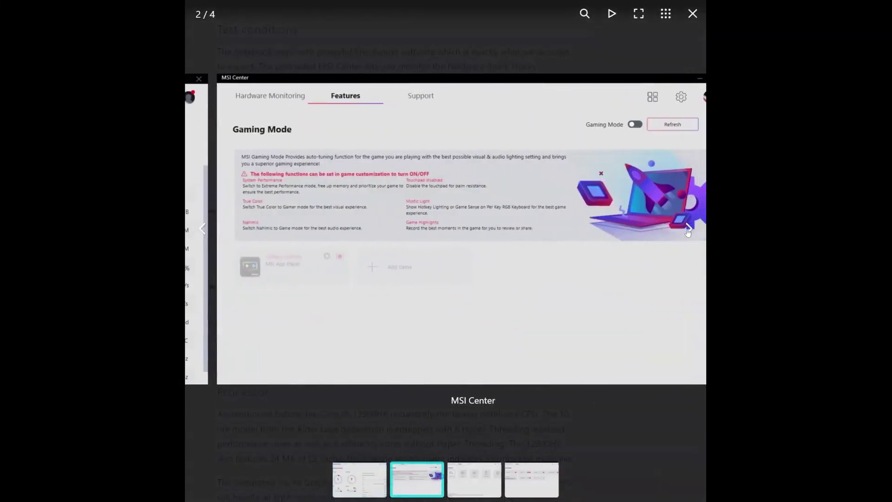
pyautogui.click(687, 231)
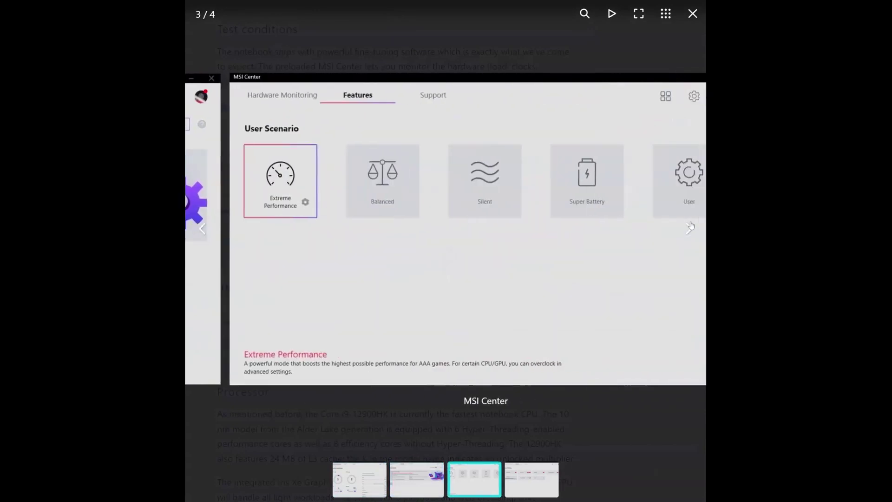
pyautogui.click(690, 230)
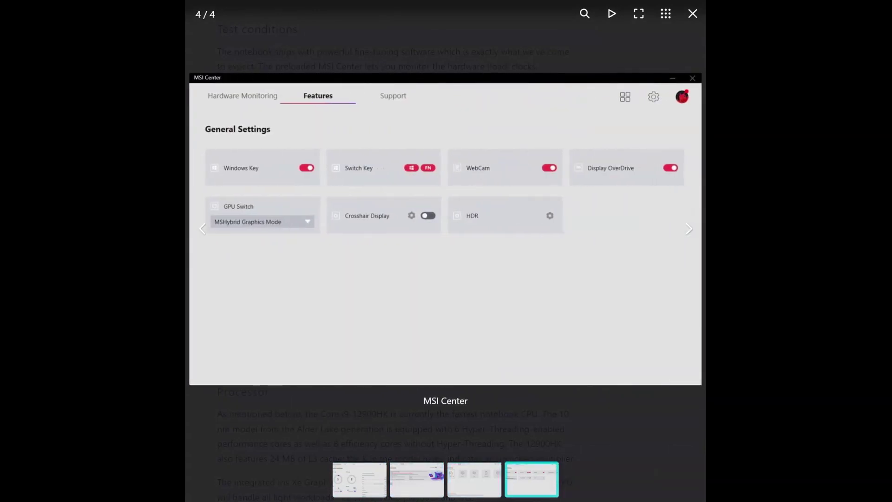
pyautogui.click(689, 229)
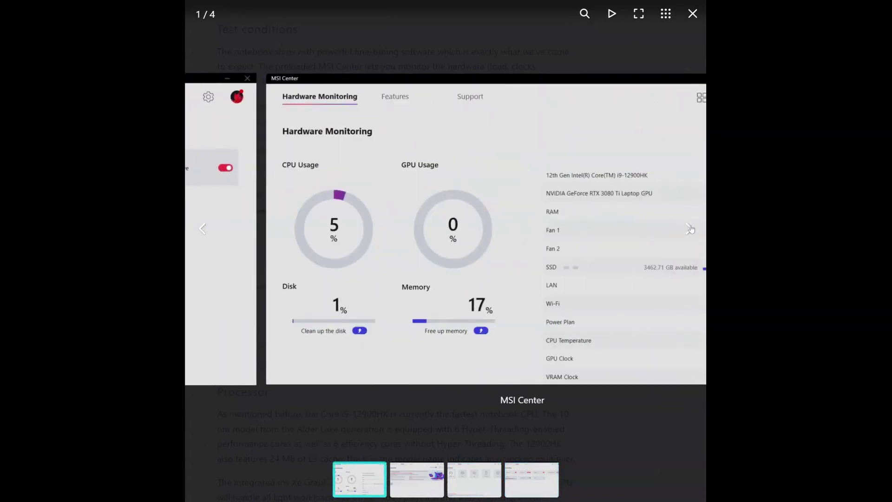
pyautogui.click(625, 411)
pyautogui.scroll(-2, 621, 389)
pyautogui.scroll(-2, 622, 389)
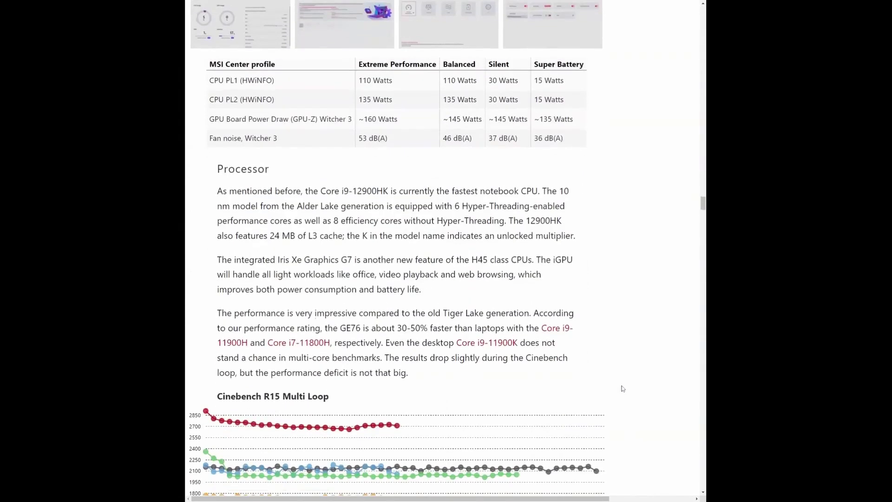
pyautogui.scroll(-2, 622, 388)
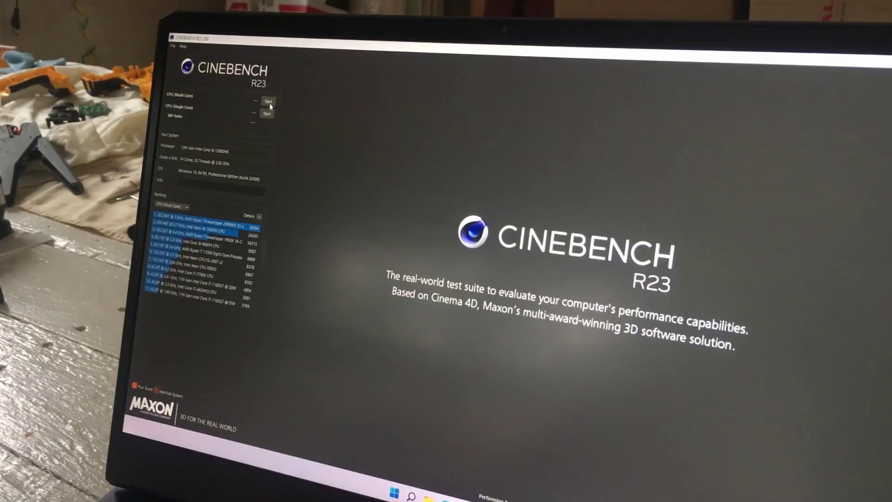
# Show the multi-core Cinebench chart and switch it through R23, R20 and R15 results.
pyautogui.click(269, 102)
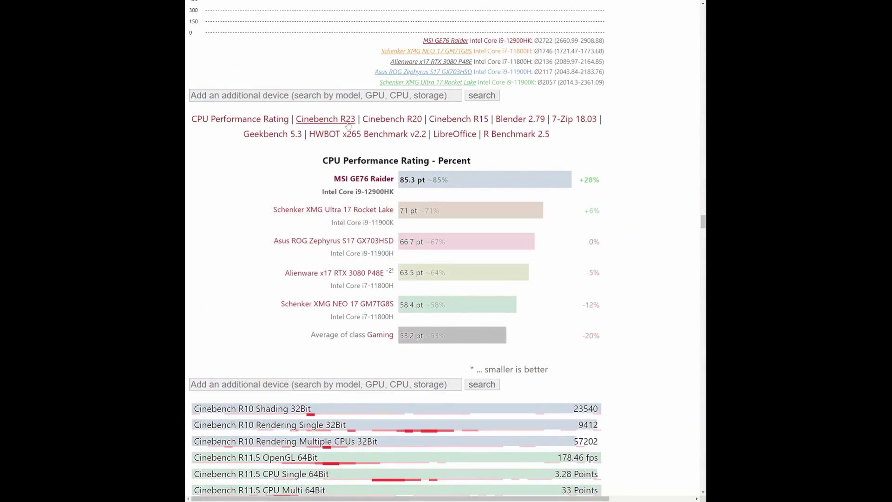
pyautogui.click(326, 119)
pyautogui.scroll(-1, 395, 278)
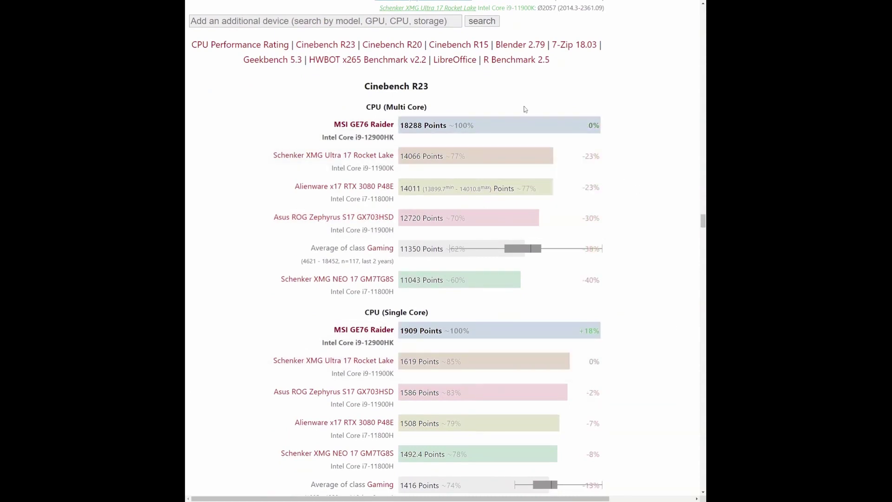
pyautogui.click(393, 44)
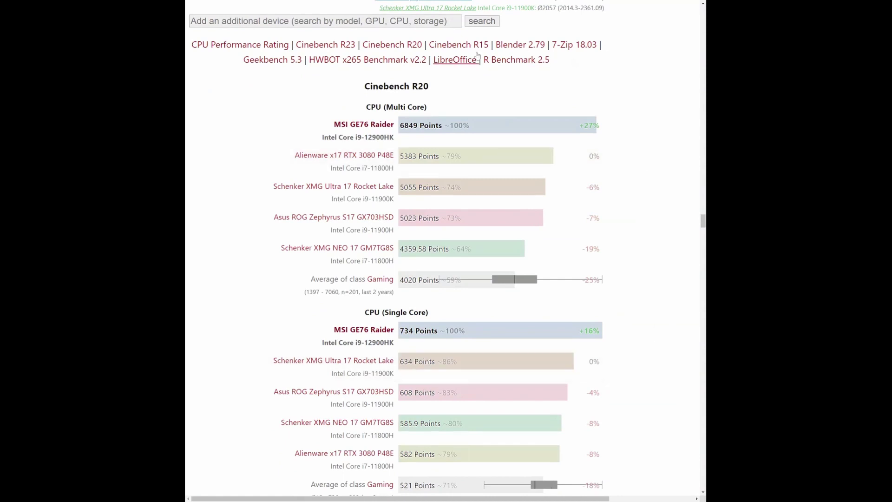
pyautogui.click(458, 44)
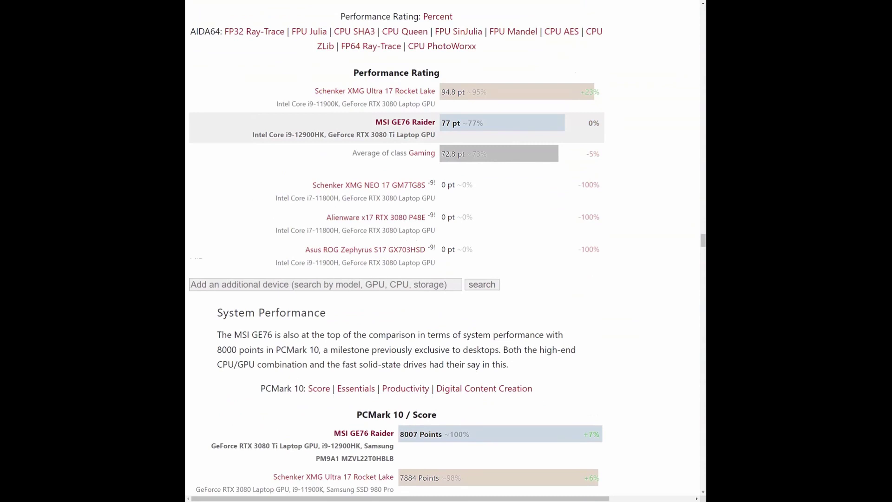
pyautogui.scroll(-2, 685, 214)
pyautogui.scroll(-2, 685, 214)
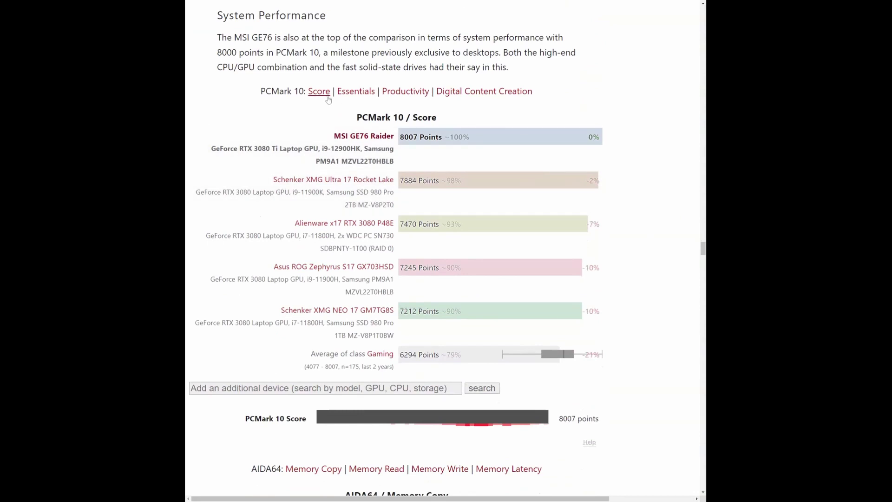
pyautogui.scroll(-3, 255, 177)
pyautogui.scroll(-2, 534, 179)
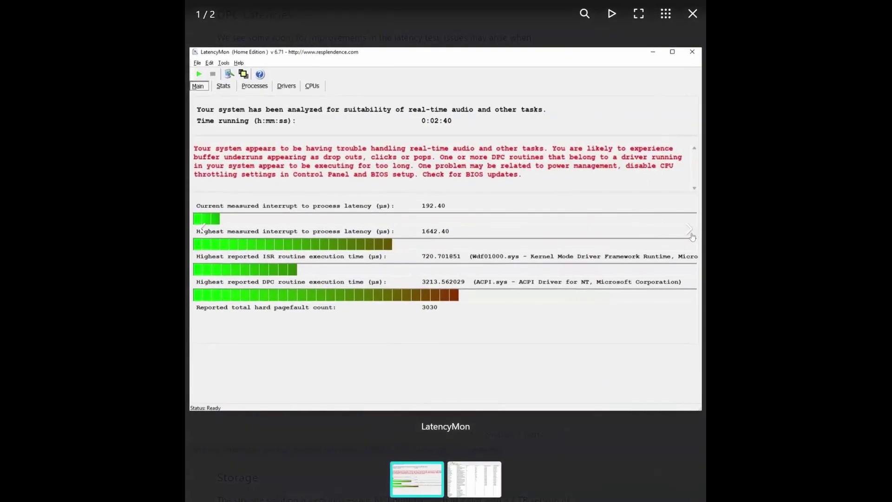
# View the second LatencyMon screenshot, then show the DiskSpd storage benchmark results.
pyautogui.click(692, 236)
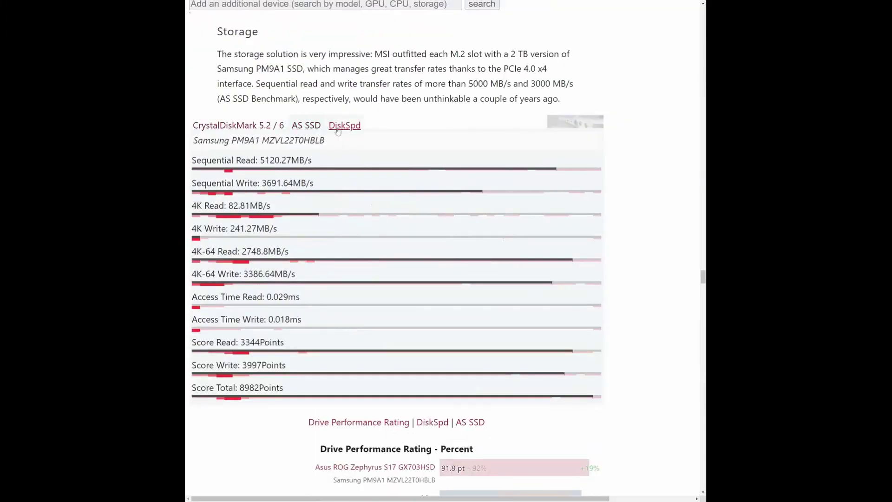
pyautogui.click(342, 127)
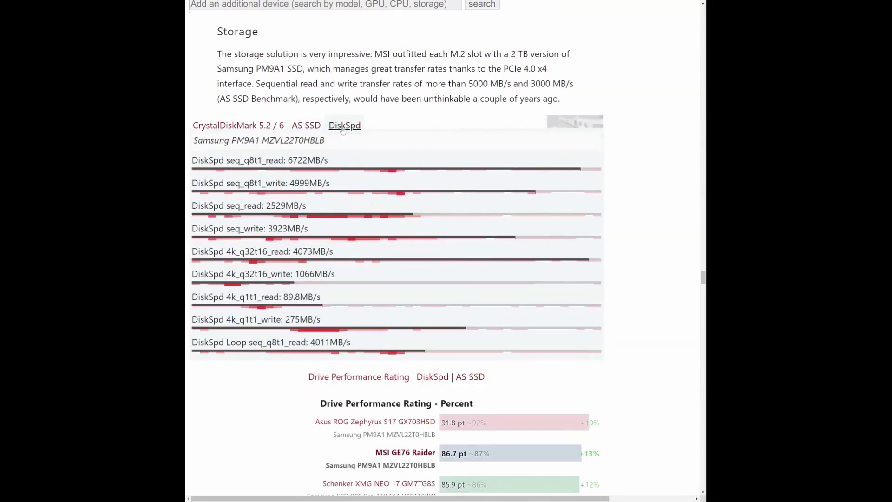
pyautogui.scroll(-3, 635, 337)
pyautogui.scroll(-2, 644, 332)
pyautogui.scroll(-1, 649, 330)
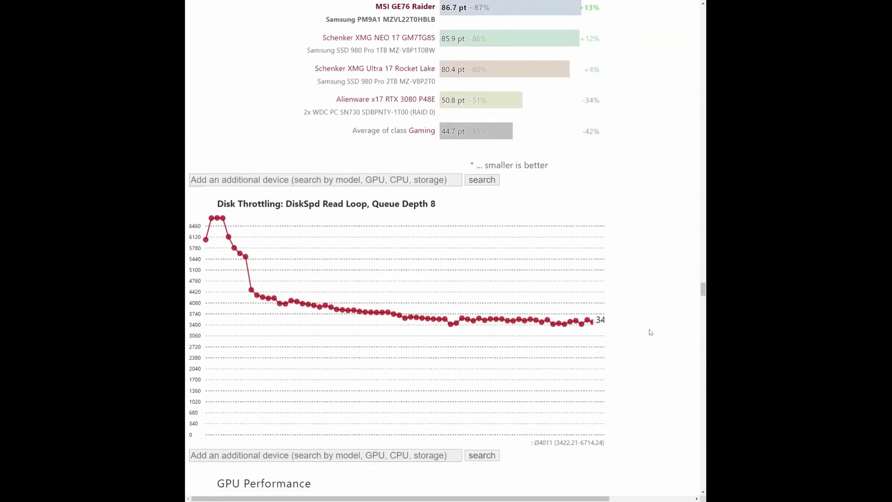
pyautogui.scroll(1, 651, 321)
pyautogui.scroll(1, 641, 264)
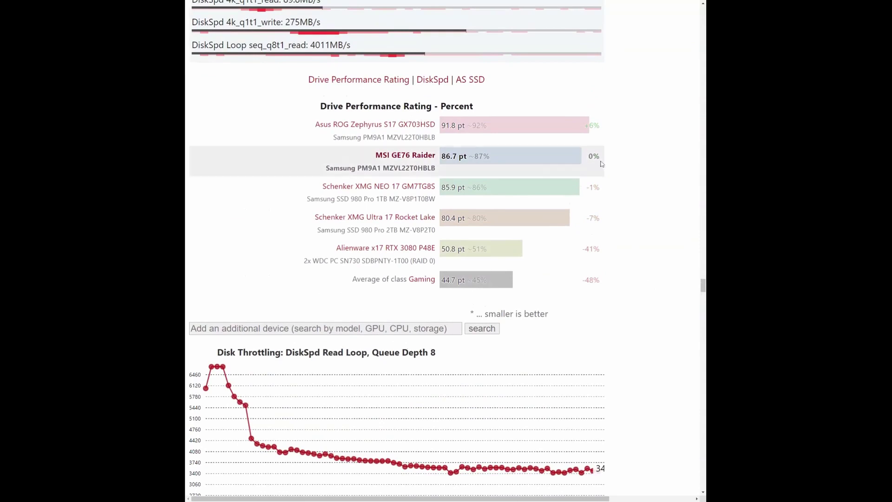
pyautogui.scroll(-2, 638, 328)
pyautogui.scroll(-1, 653, 339)
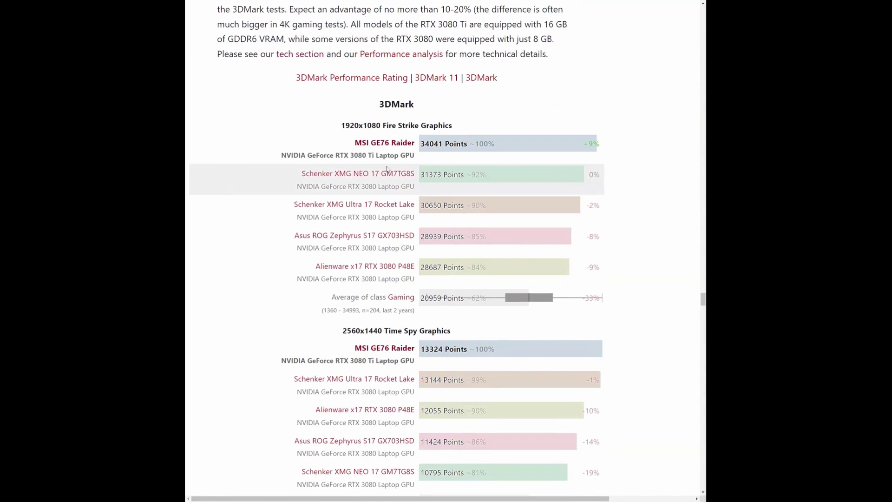
pyautogui.scroll(-3, 691, 320)
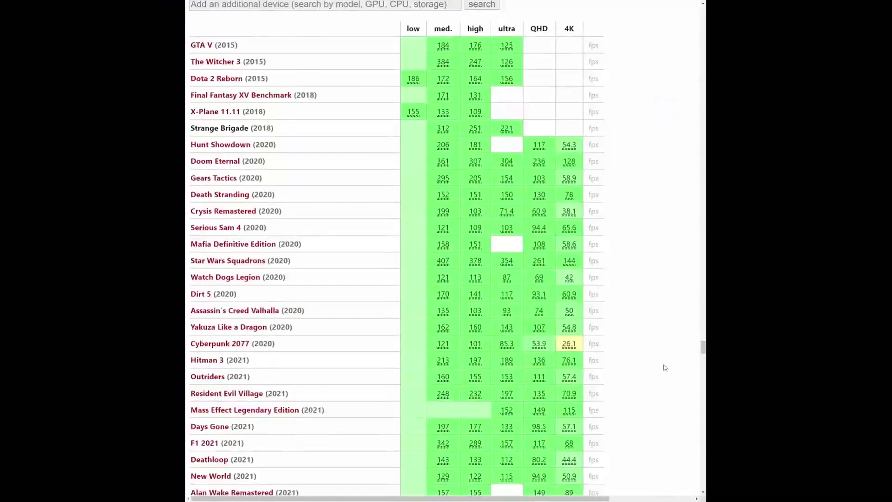
pyautogui.scroll(-1, 666, 367)
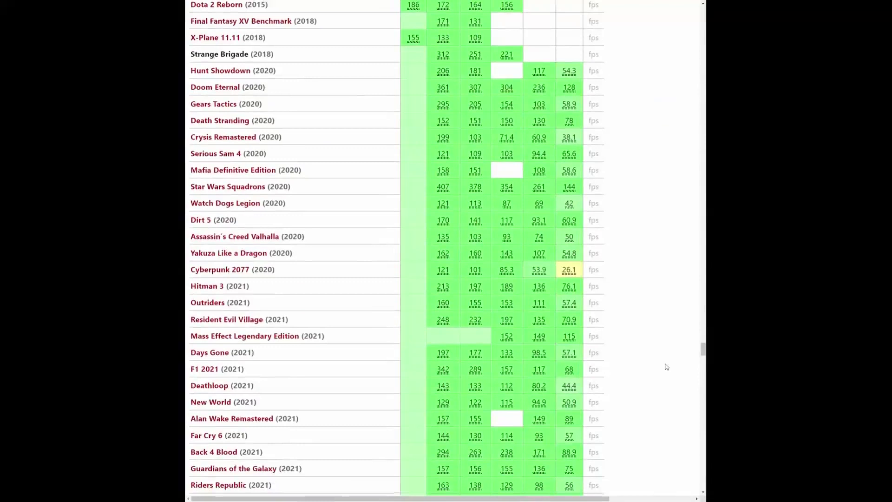
pyautogui.scroll(-1, 666, 367)
pyautogui.scroll(-1, 665, 367)
pyautogui.scroll(-1, 666, 367)
pyautogui.scroll(-1, 666, 368)
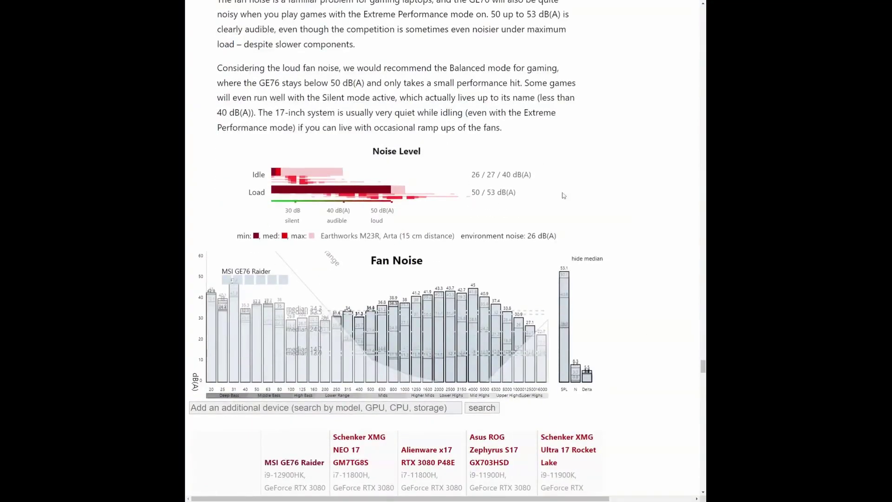
pyautogui.scroll(-2, 659, 291)
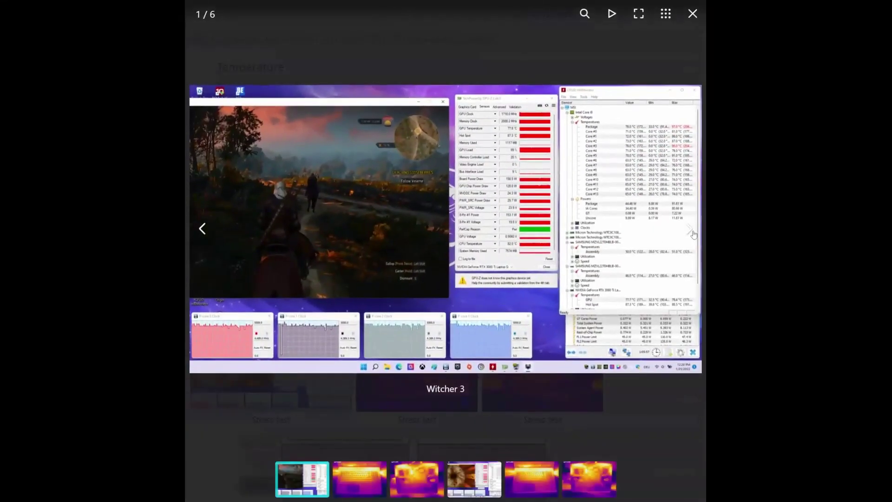
# Advance through the temperature images to the thermal keyboard shot, then close the gallery.
pyautogui.click(692, 234)
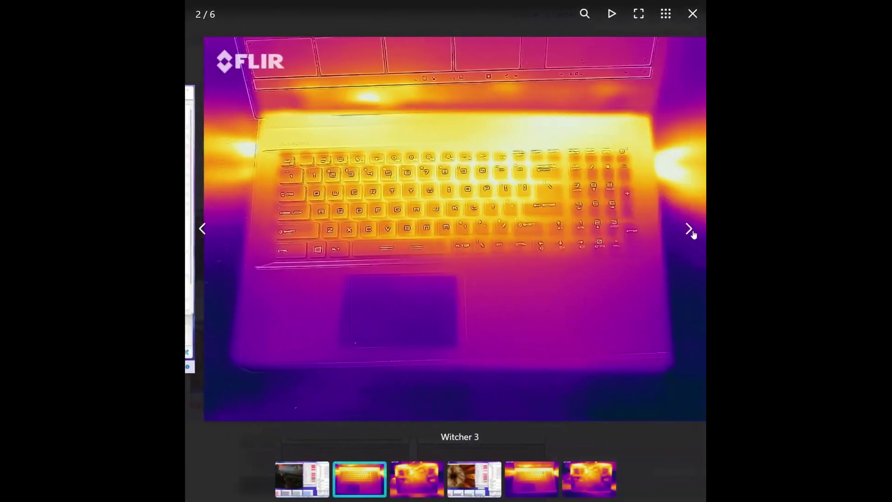
pyautogui.click(693, 234)
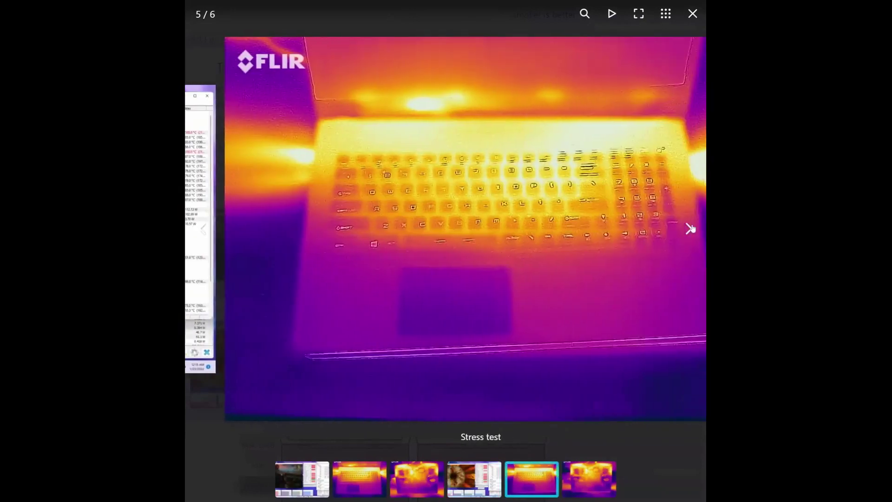
pyautogui.click(692, 229)
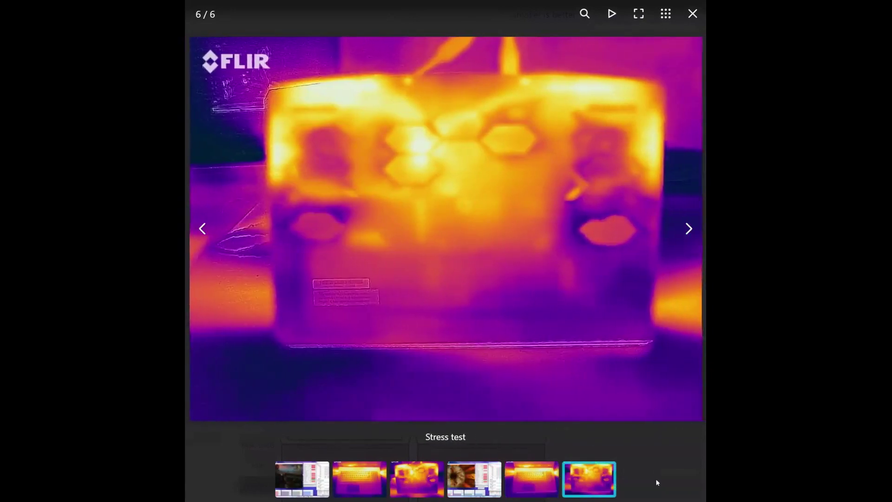
pyautogui.click(656, 480)
pyautogui.scroll(-2, 638, 403)
pyautogui.scroll(-2, 638, 403)
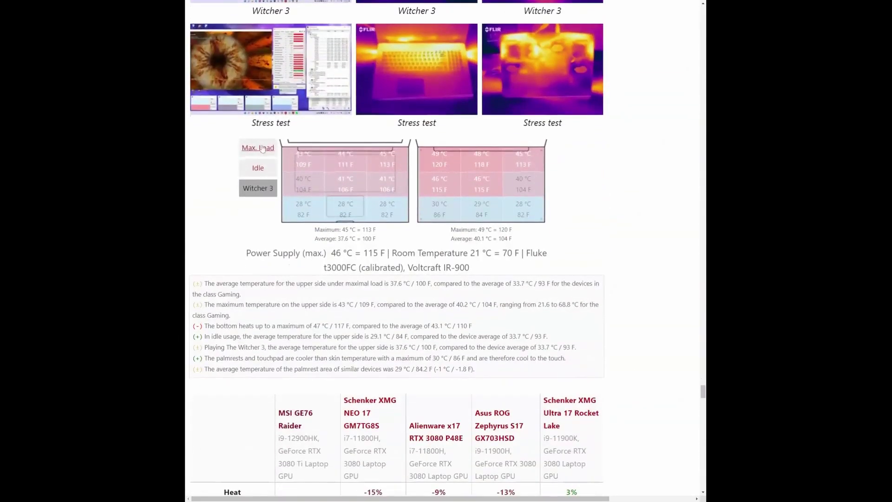